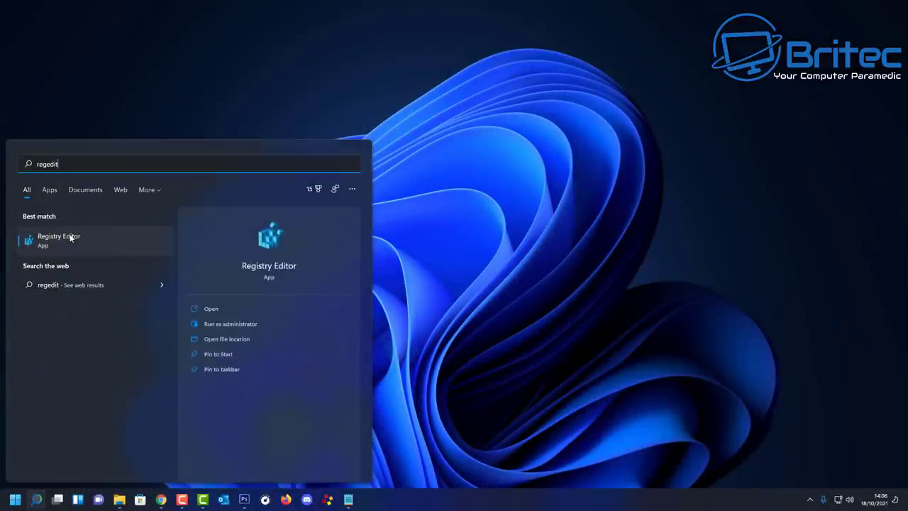
Open Registry Editor and examine the service subkeys under HKEY_LOCAL_MACHINE\SYSTEM\CurrentControlSet\Services.
{"action": "left_click", "coordinate": [71, 238]}
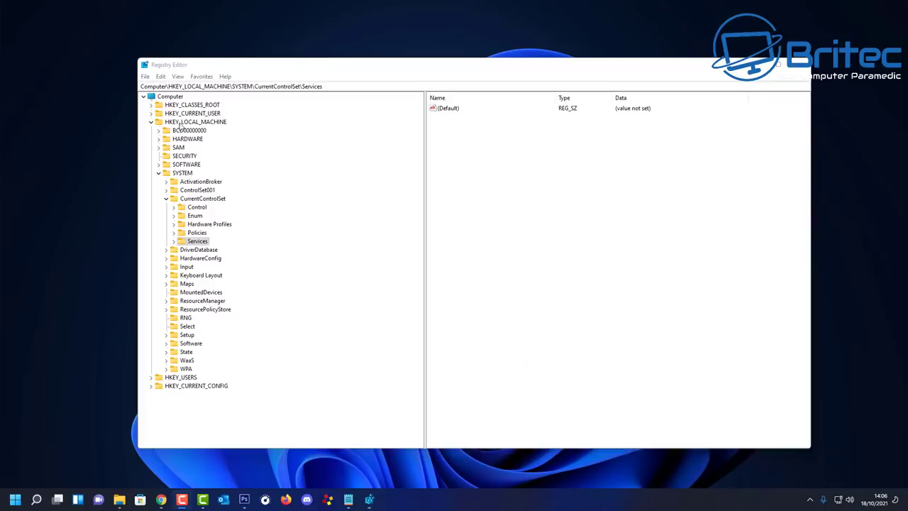
{"action": "left_click", "coordinate": [174, 242]}
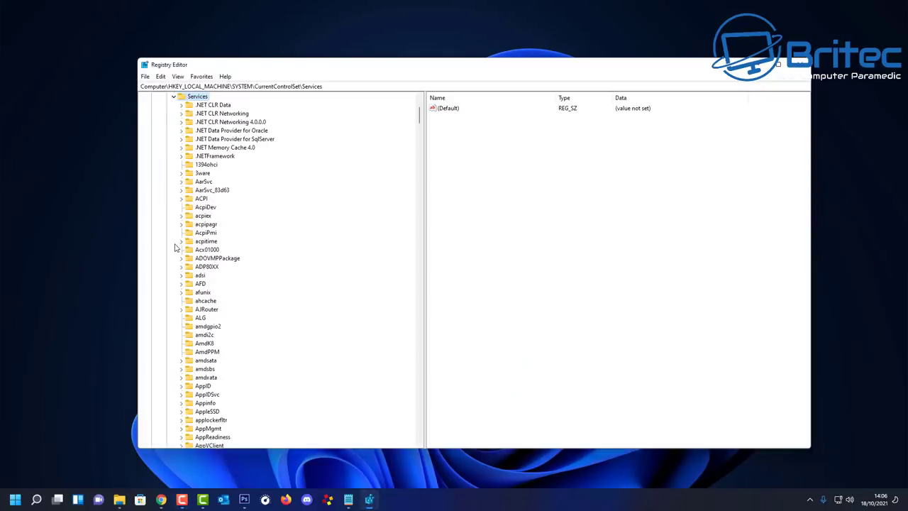
{"action": "scroll", "coordinate": [206, 278], "scroll_direction": "down", "scroll_amount": 7}
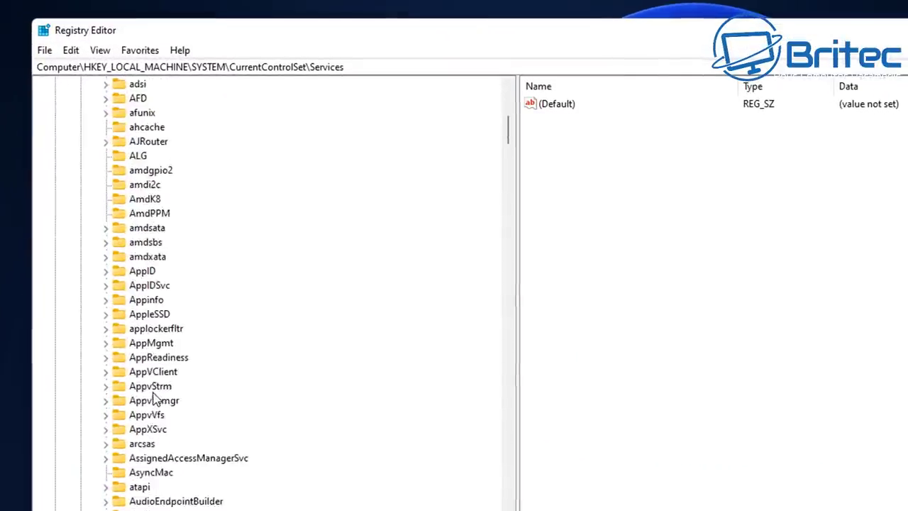
{"action": "scroll", "coordinate": [155, 398], "scroll_direction": "down", "scroll_amount": 10}
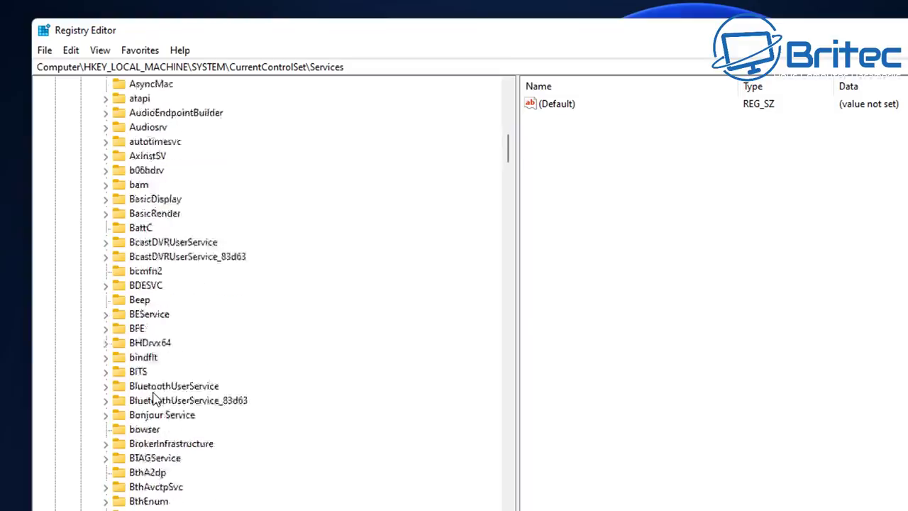
{"action": "scroll", "coordinate": [154, 399], "scroll_direction": "down", "scroll_amount": 16}
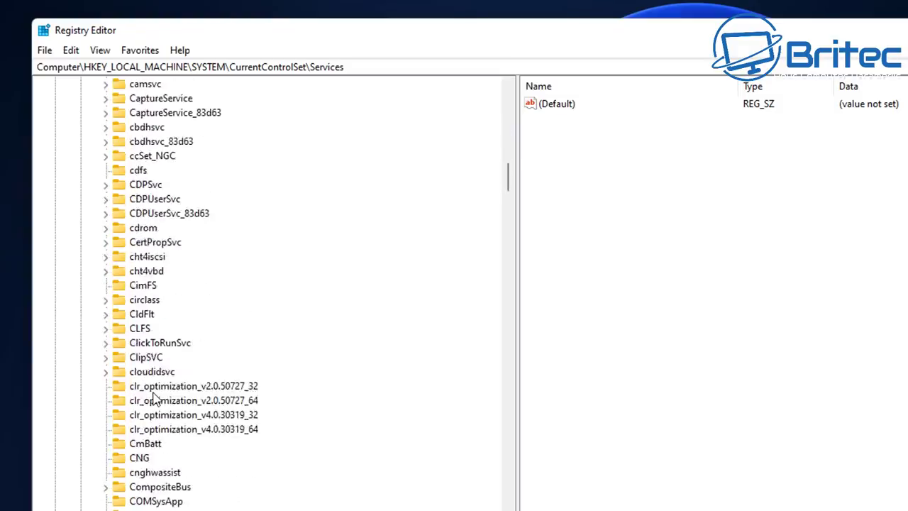
{"action": "scroll", "coordinate": [155, 399], "scroll_direction": "down", "scroll_amount": 4}
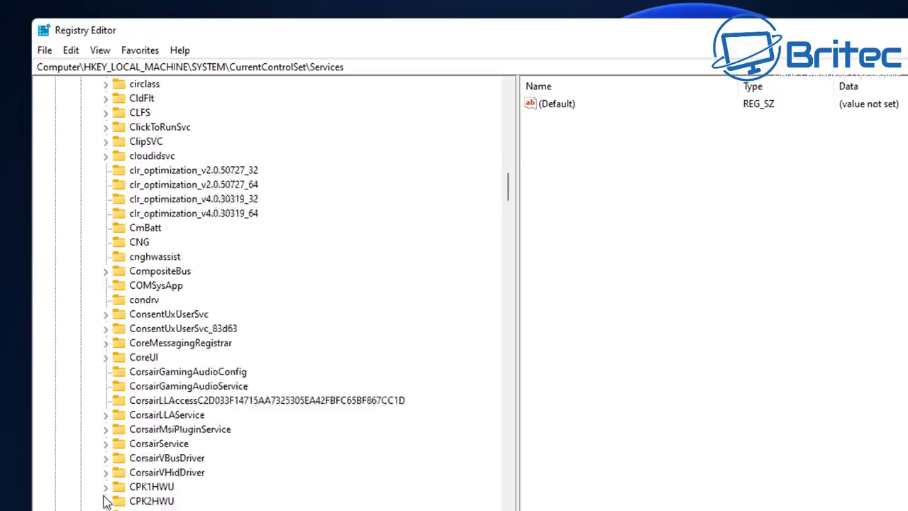
{"action": "scroll", "coordinate": [103, 501], "scroll_direction": "down", "scroll_amount": 6}
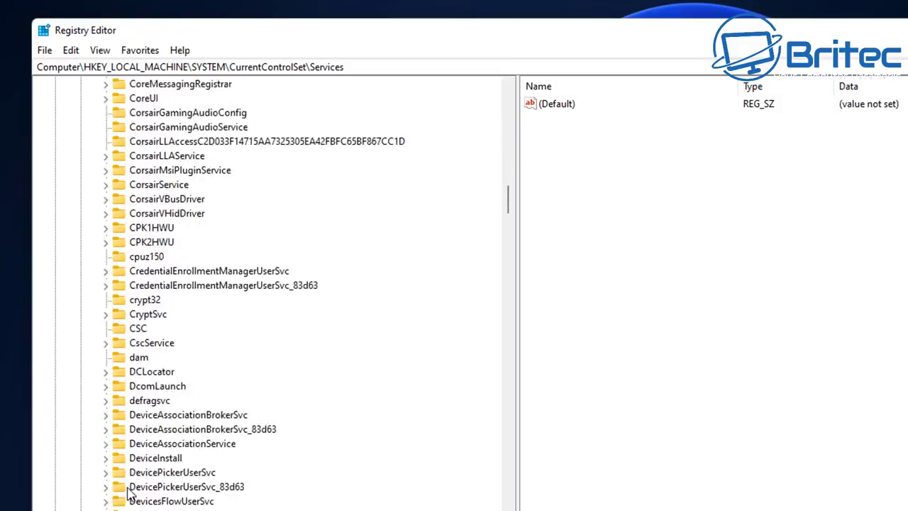
{"action": "scroll", "coordinate": [127, 494], "scroll_direction": "down", "scroll_amount": 8}
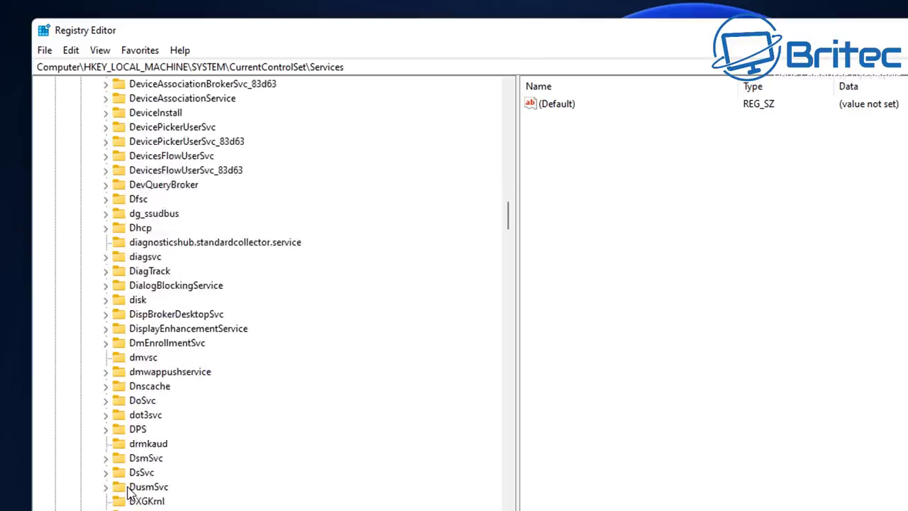
{"action": "scroll", "coordinate": [128, 495], "scroll_direction": "down", "scroll_amount": 9}
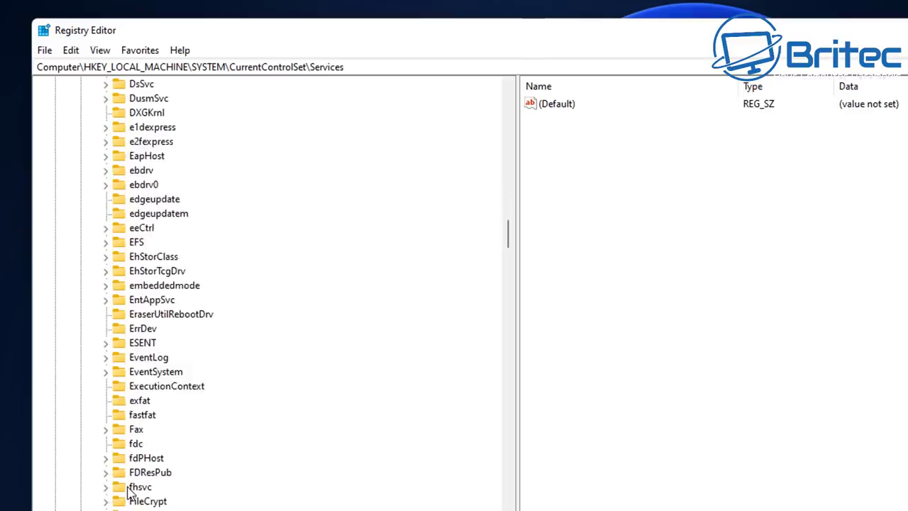
{"action": "scroll", "coordinate": [128, 495], "scroll_direction": "down", "scroll_amount": 9}
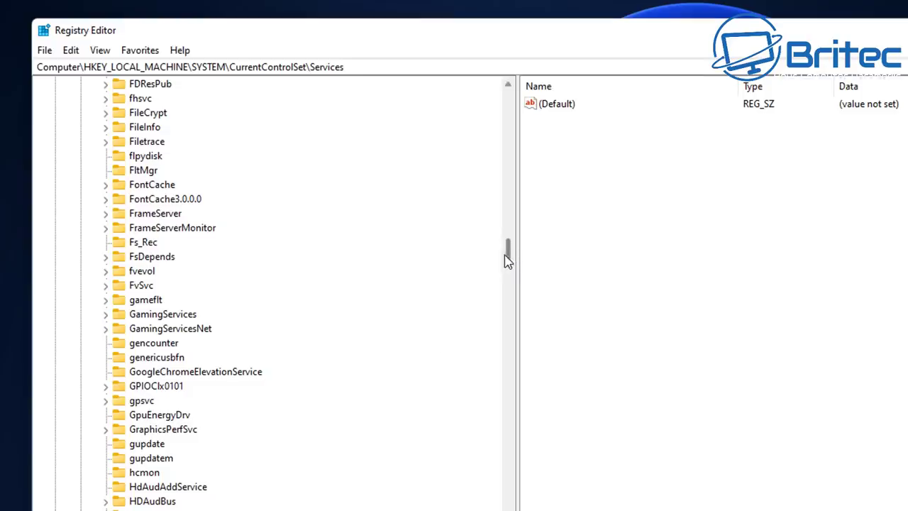
{"action": "left_click_drag", "start_coordinate": [508, 260], "coordinate": [513, 280]}
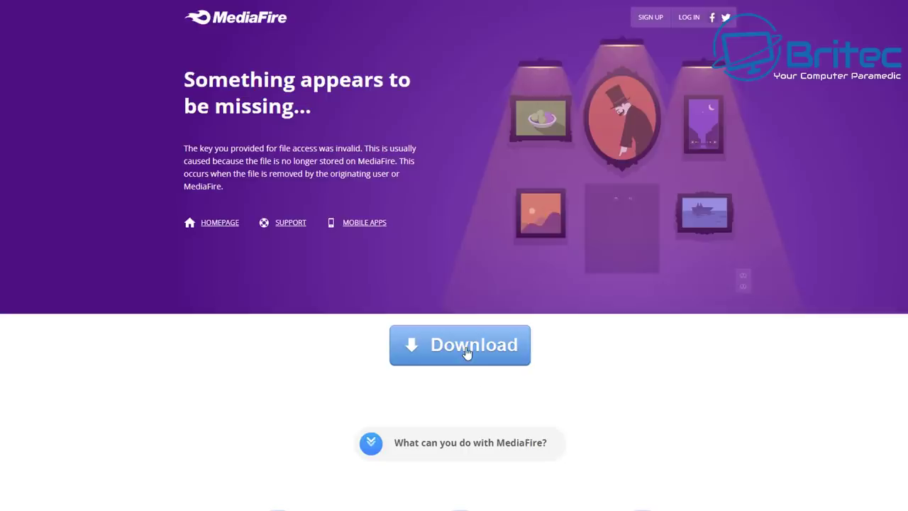
Follow the MediaFire page's Download link and complete the Winner Test, answering Man, I am a pensioner and Buy a supercar, through to its start offer.
{"action": "left_click", "coordinate": [468, 347]}
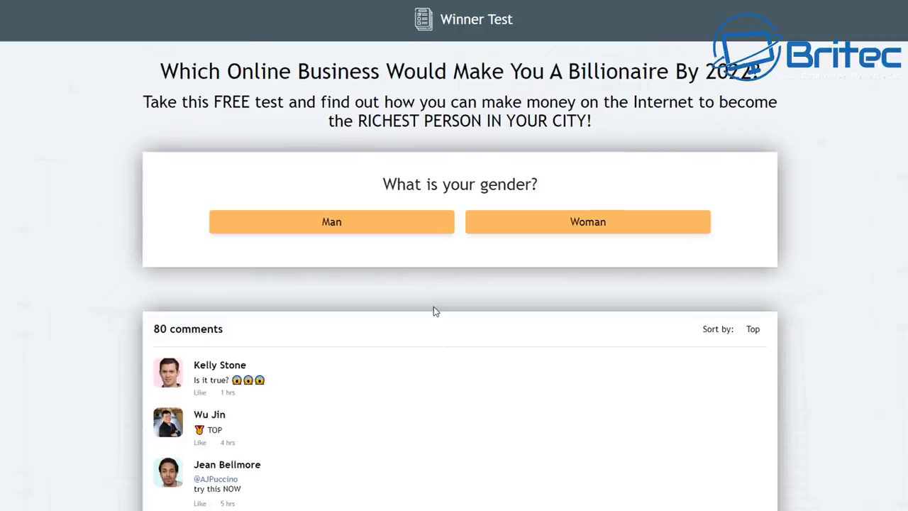
{"action": "left_click", "coordinate": [339, 227]}
{"action": "left_click", "coordinate": [347, 260]}
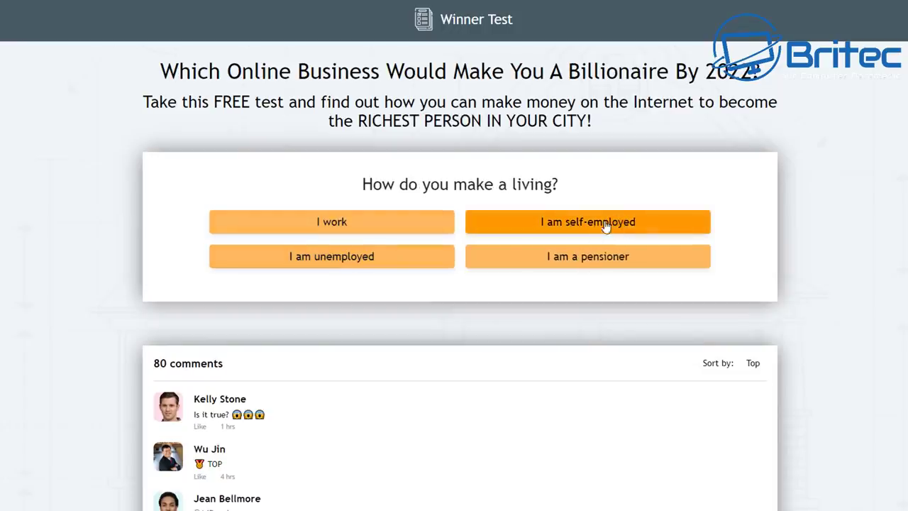
{"action": "left_click", "coordinate": [574, 257]}
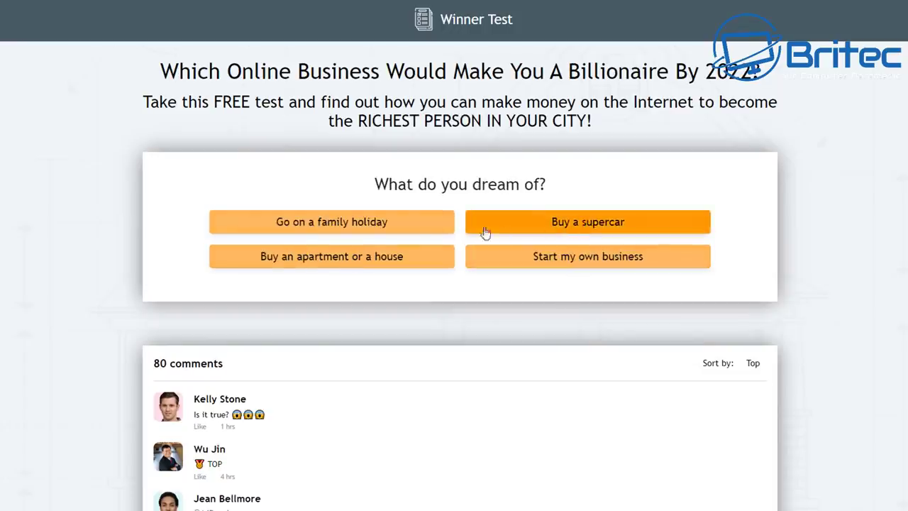
{"action": "left_click", "coordinate": [549, 231]}
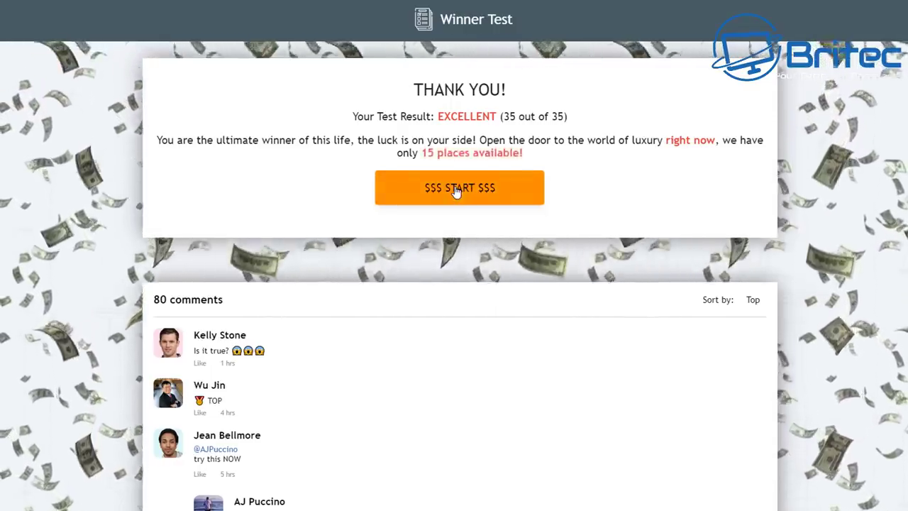
{"action": "left_click", "coordinate": [457, 191]}
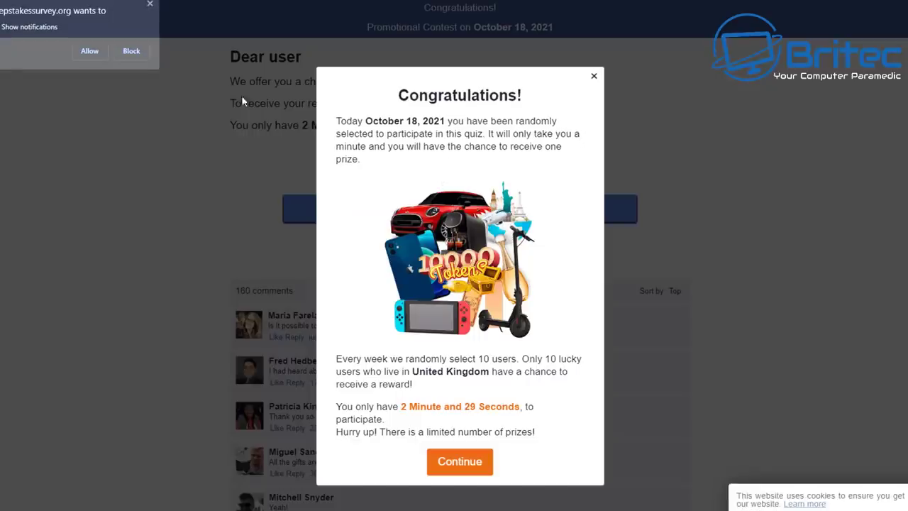
Dismiss the sweepstakes site's notification request and close the Congratulations contest popup.
{"action": "left_click", "coordinate": [150, 6]}
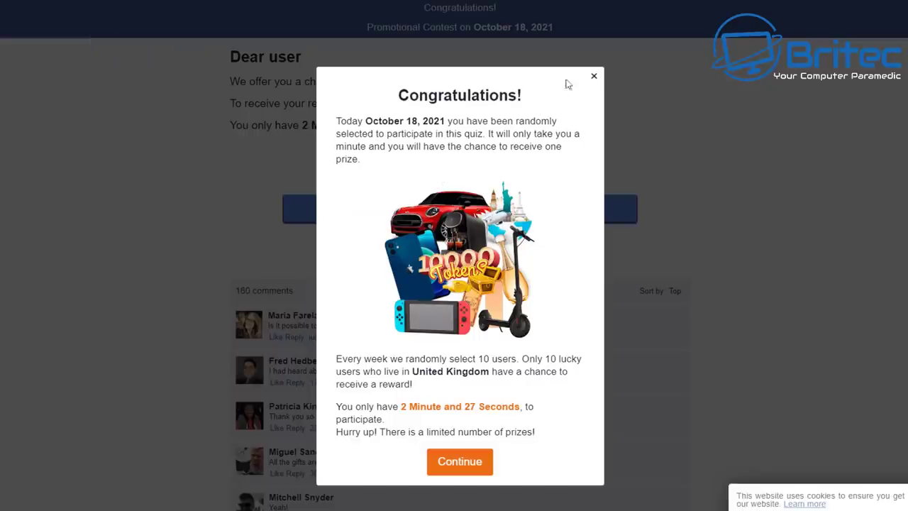
{"action": "left_click_drag", "start_coordinate": [597, 78], "coordinate": [586, 362]}
{"action": "left_click", "coordinate": [585, 361]}
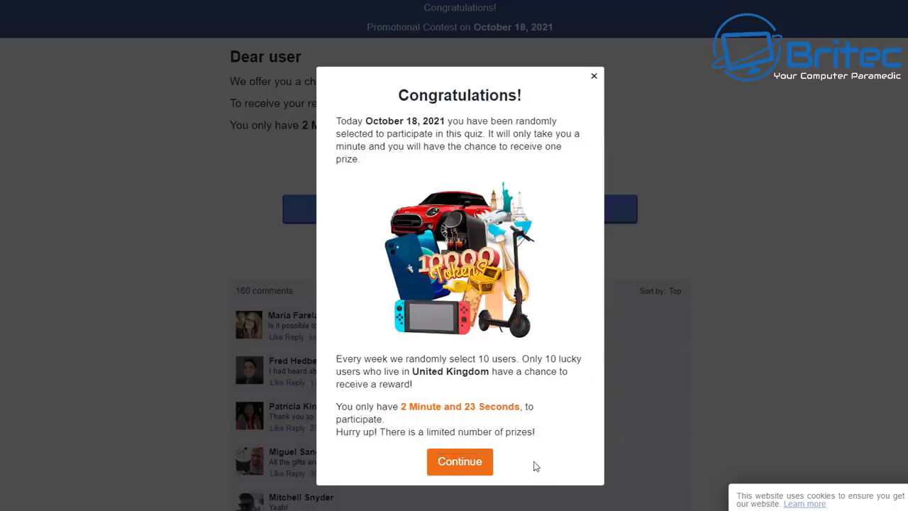
{"action": "left_click", "coordinate": [593, 76]}
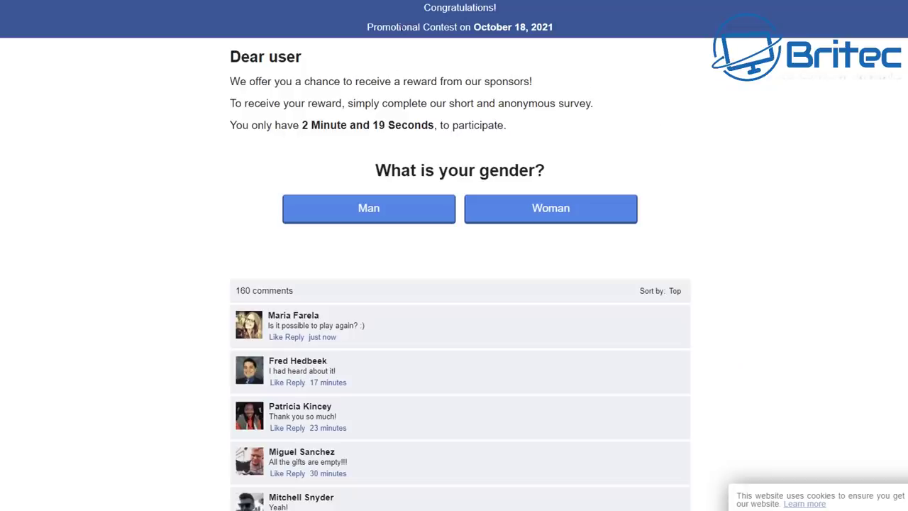
Complete the promotional contest survey, answering Man for gender and Yes for having used gift cards or vouchers.
{"action": "left_click", "coordinate": [347, 212]}
{"action": "left_click", "coordinate": [348, 213]}
{"action": "left_click", "coordinate": [348, 211]}
{"action": "left_click", "coordinate": [353, 215]}
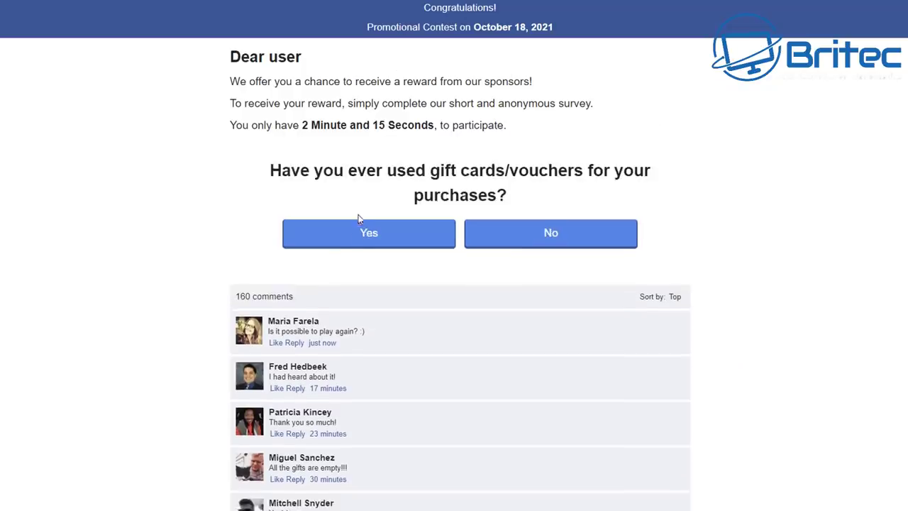
{"action": "left_click", "coordinate": [363, 232]}
{"action": "left_click", "coordinate": [359, 234]}
{"action": "left_click", "coordinate": [350, 212]}
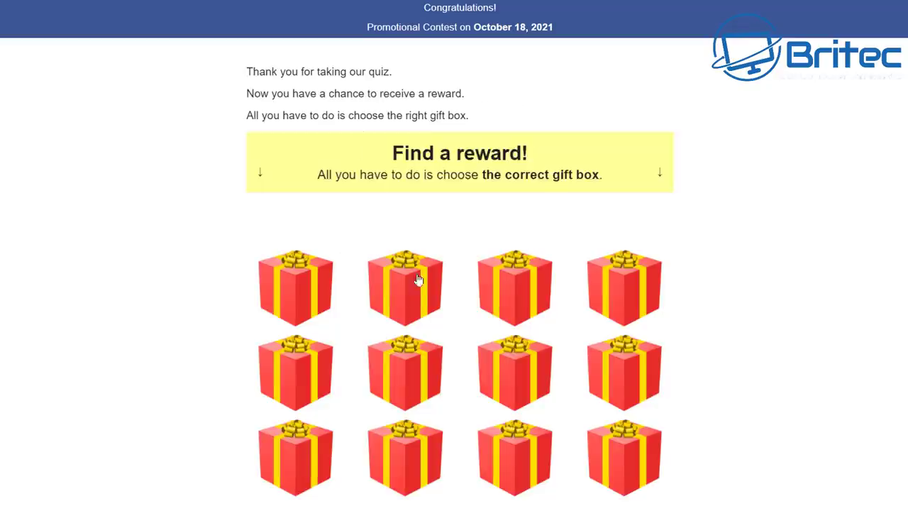
Choose gift boxes in the reward game: the third in the first row, then the fourth and second in the second row.
{"action": "left_click", "coordinate": [468, 280]}
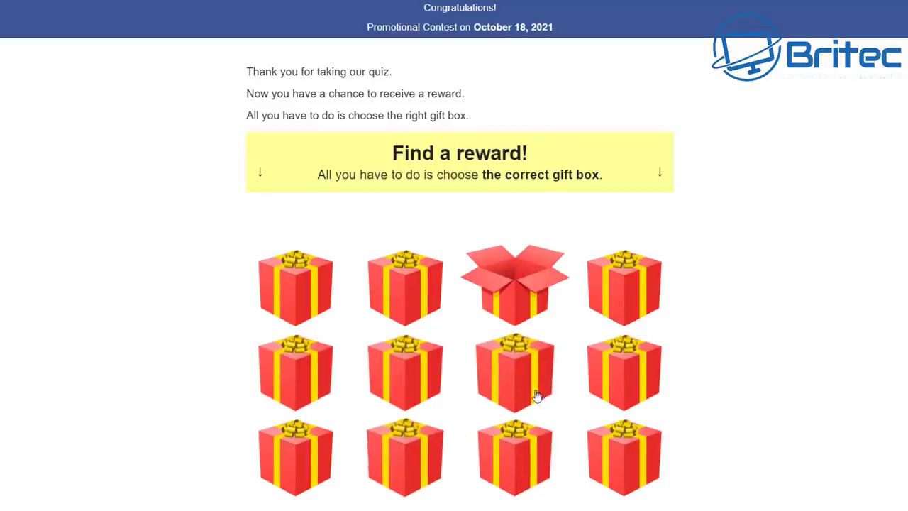
{"action": "left_click", "coordinate": [611, 363]}
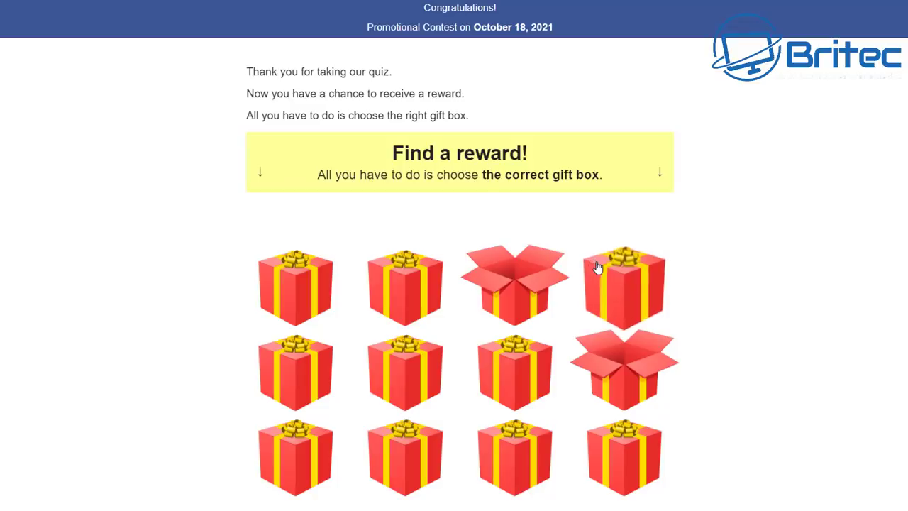
{"action": "left_click", "coordinate": [405, 370]}
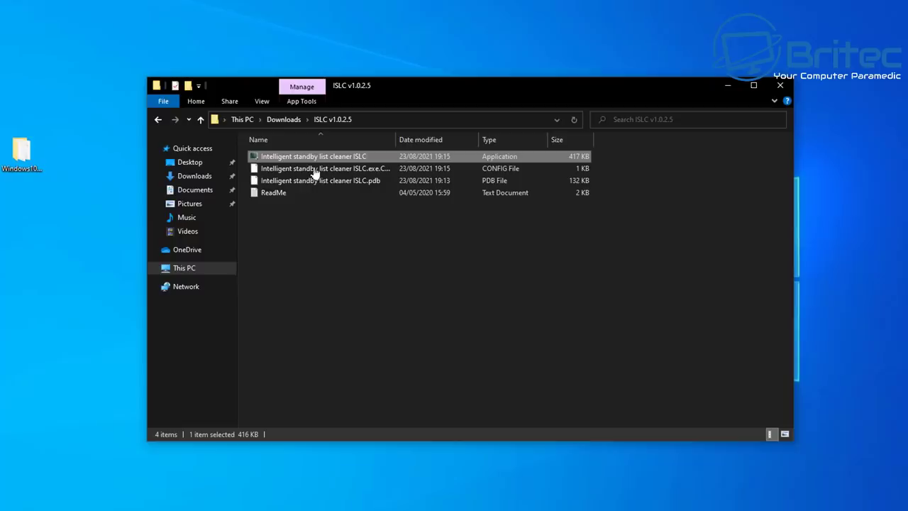
Launch Intelligent standby list cleaner from the ISLC v1.0.2.5 folder, look over its memory and timer settings, and close it.
{"action": "left_click", "coordinate": [312, 156]}
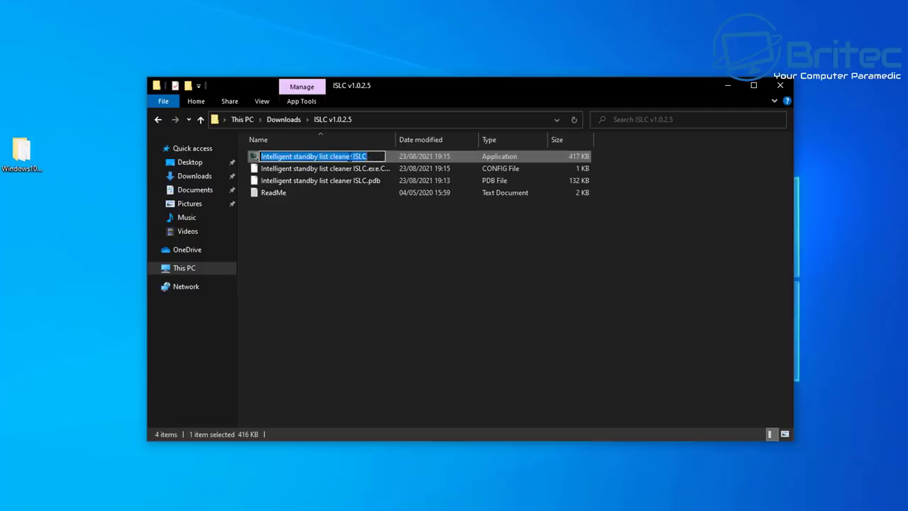
{"action": "double_click", "coordinate": [405, 156]}
{"action": "left_click", "coordinate": [394, 341]}
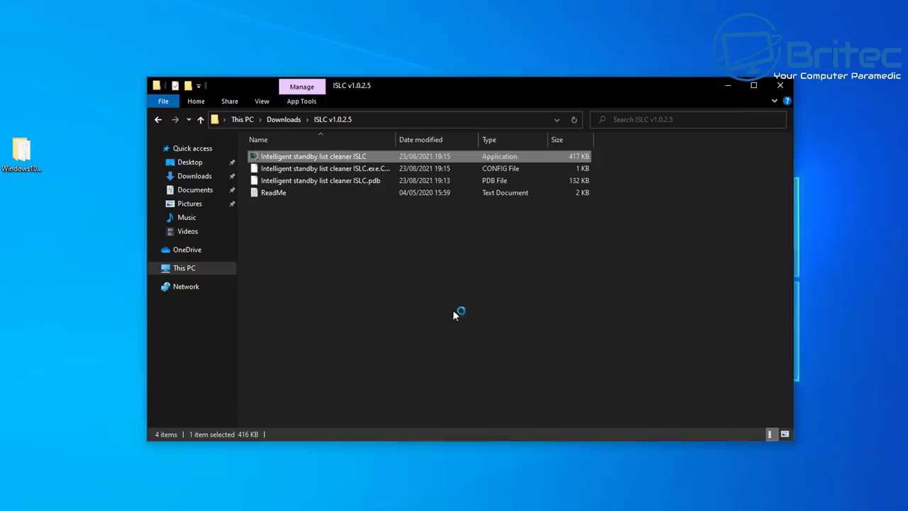
{"action": "left_click", "coordinate": [726, 88]}
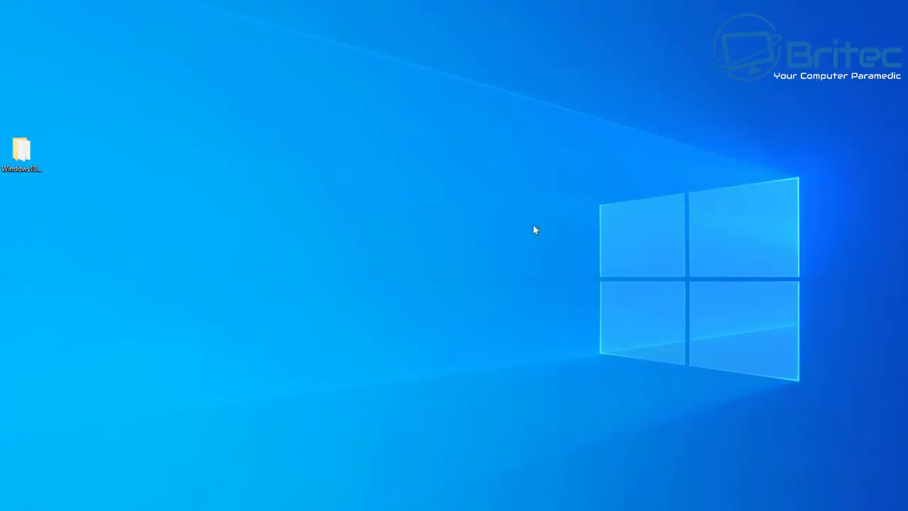
{"action": "left_click_drag", "start_coordinate": [165, 62], "coordinate": [371, 185]}
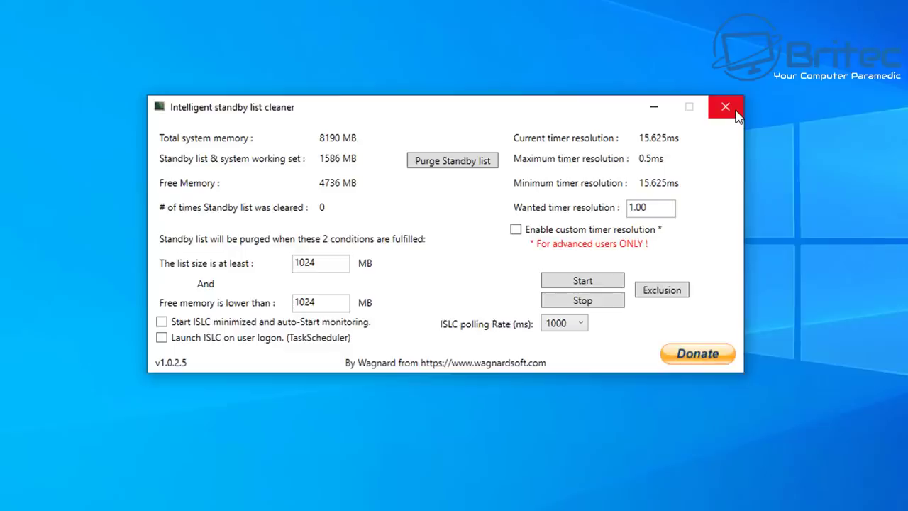
{"action": "left_click", "coordinate": [735, 113]}
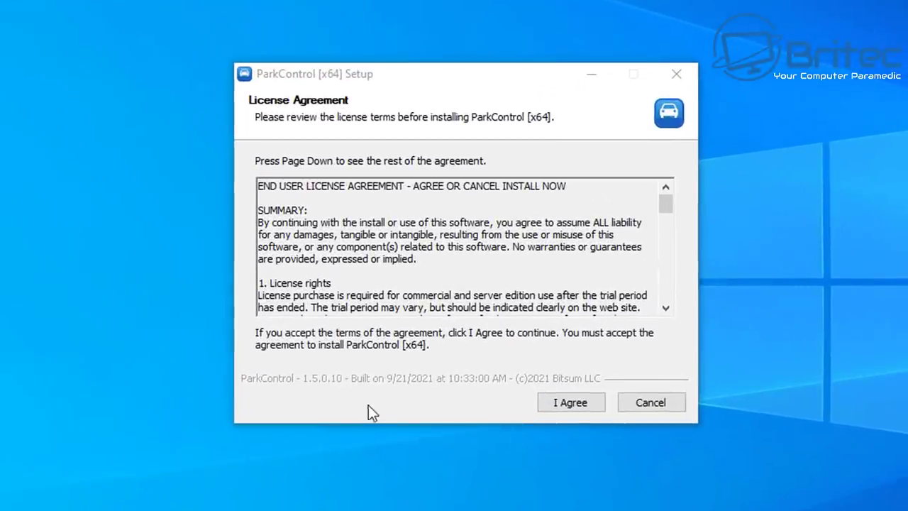
Accept the ParkControl license agreement, install it with the default components, and close the ParkControl window.
{"action": "left_click", "coordinate": [611, 227]}
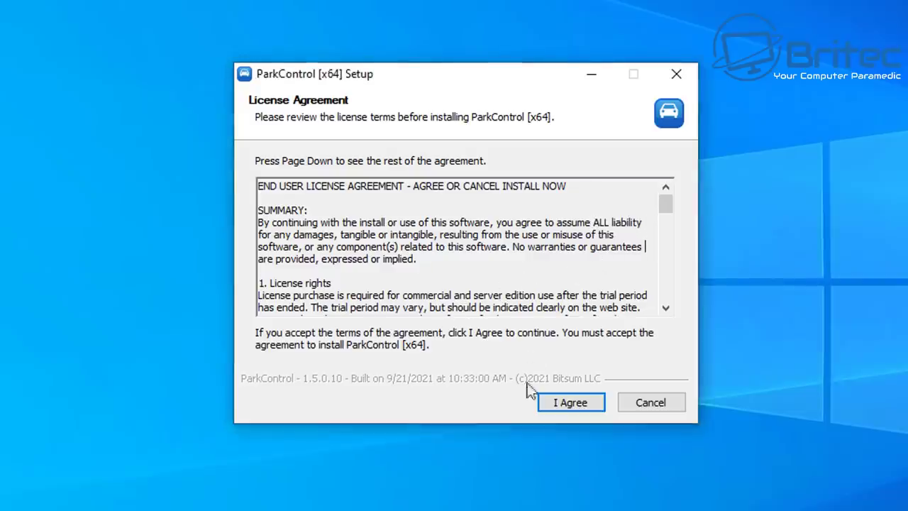
{"action": "left_click", "coordinate": [582, 408]}
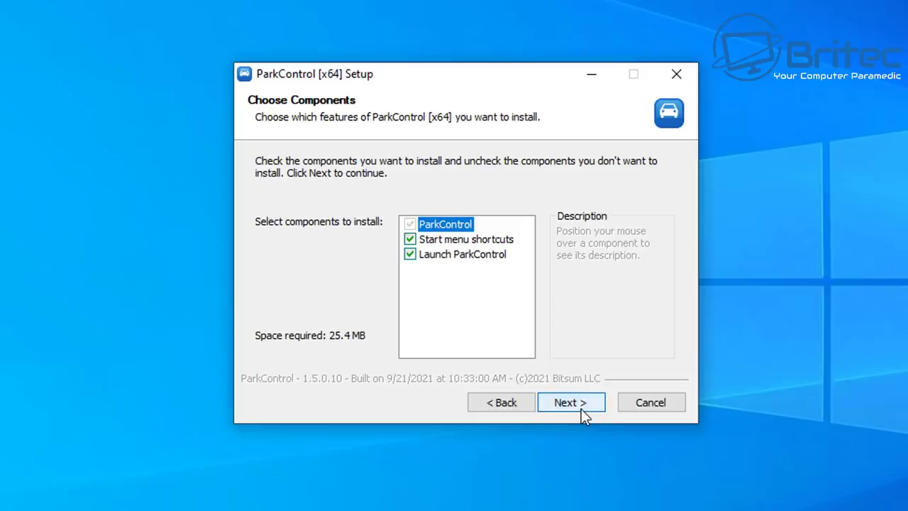
{"action": "left_click", "coordinate": [581, 409]}
{"action": "left_click", "coordinate": [580, 409]}
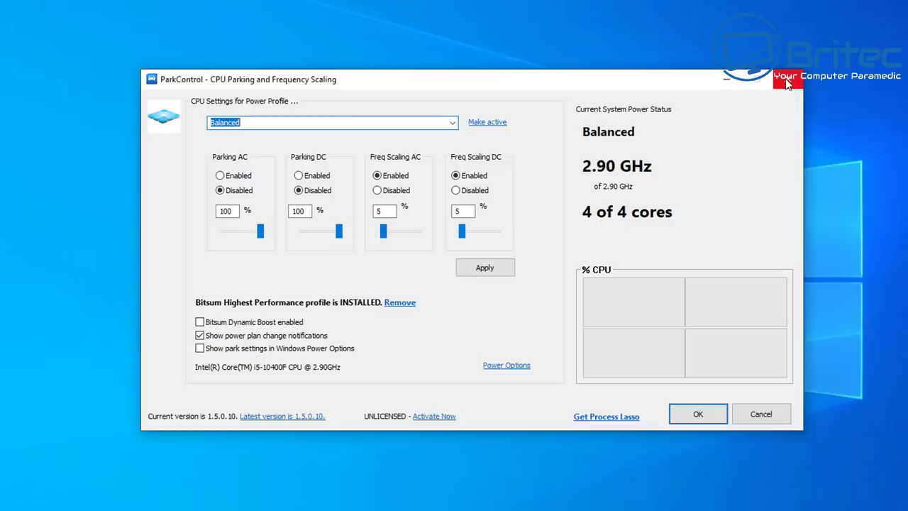
{"action": "left_click", "coordinate": [785, 83]}
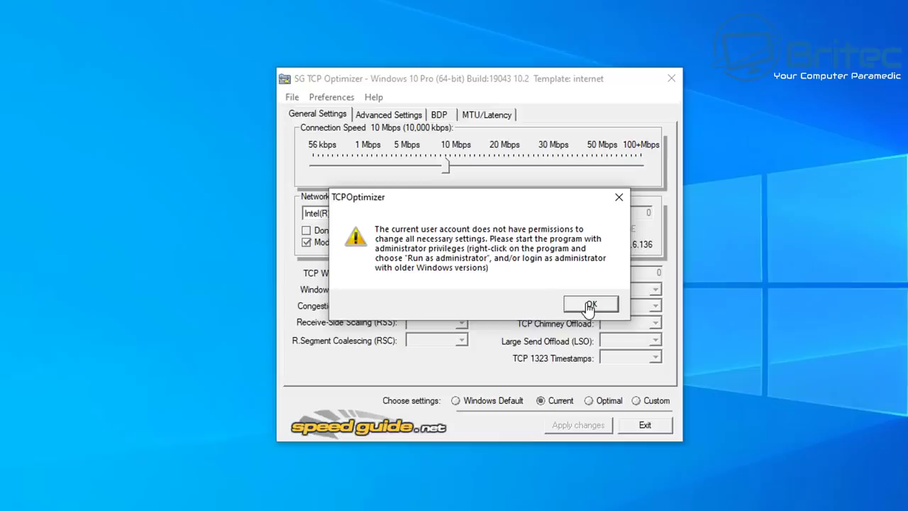
Dismiss the TCP Optimizer permissions warning and display its advanced settings.
{"action": "left_click", "coordinate": [589, 305]}
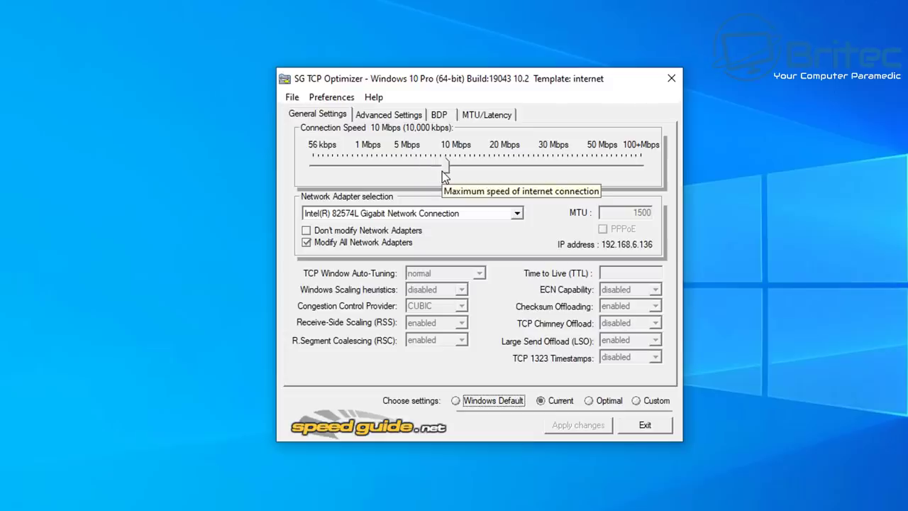
{"action": "left_click", "coordinate": [392, 118]}
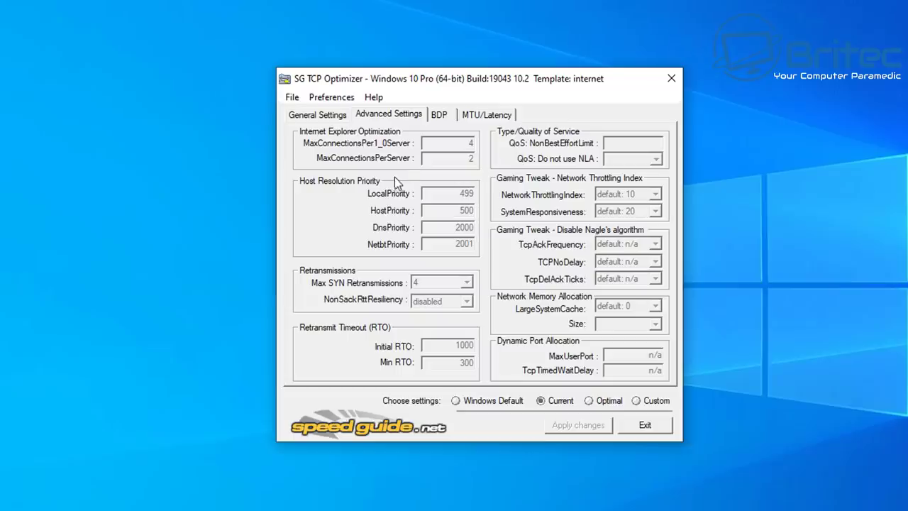
Look over the BDP calculator and the MTU/Latency test options, and return to the general connection and network adapter settings.
{"action": "left_click", "coordinate": [441, 120]}
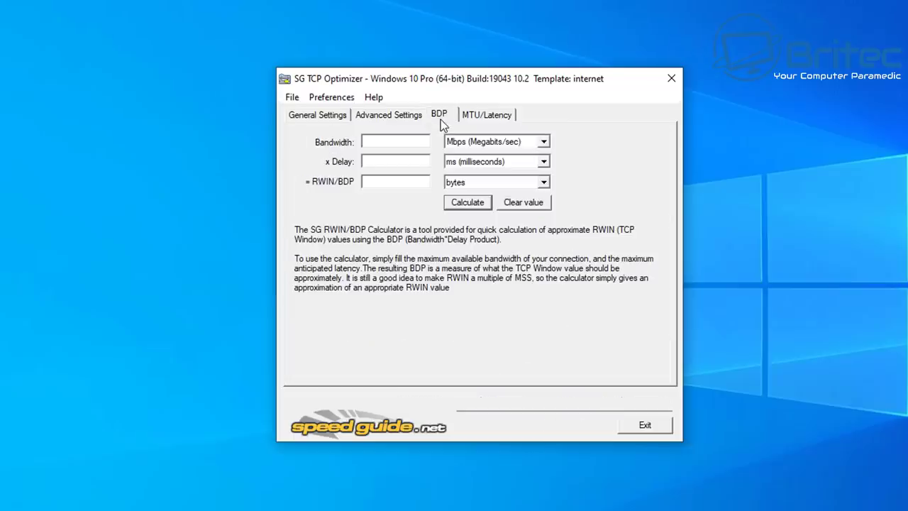
{"action": "left_click", "coordinate": [470, 121]}
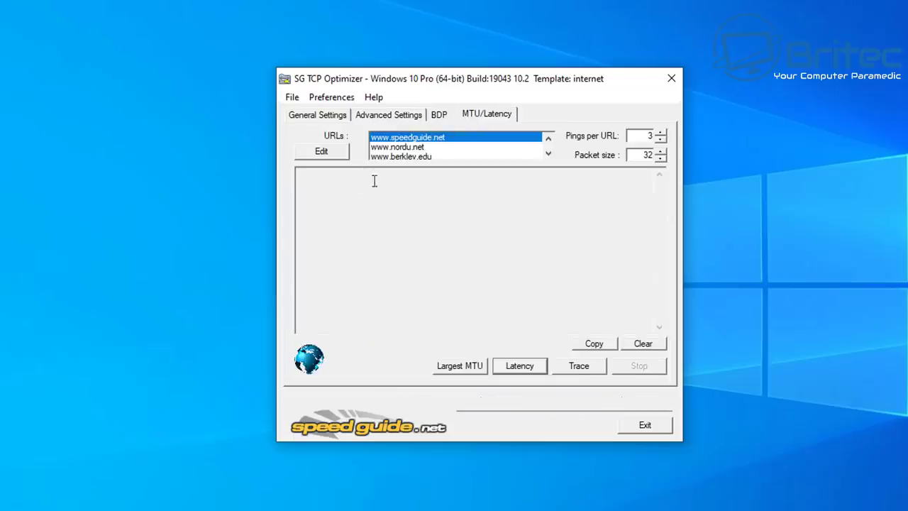
{"action": "left_click", "coordinate": [331, 118]}
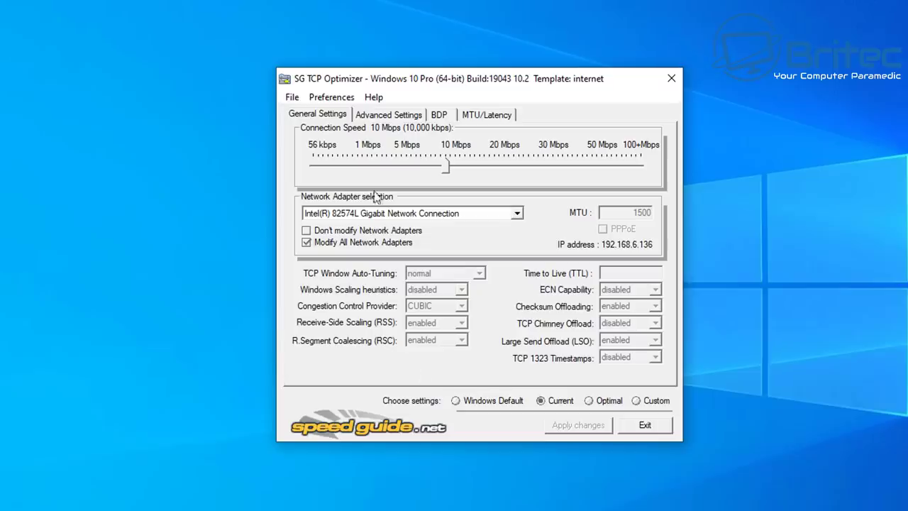
Check the HostPriority description in the advanced settings, revisit the MTU/Latency and BDP pages, and close TCP Optimizer.
{"action": "left_click", "coordinate": [388, 119]}
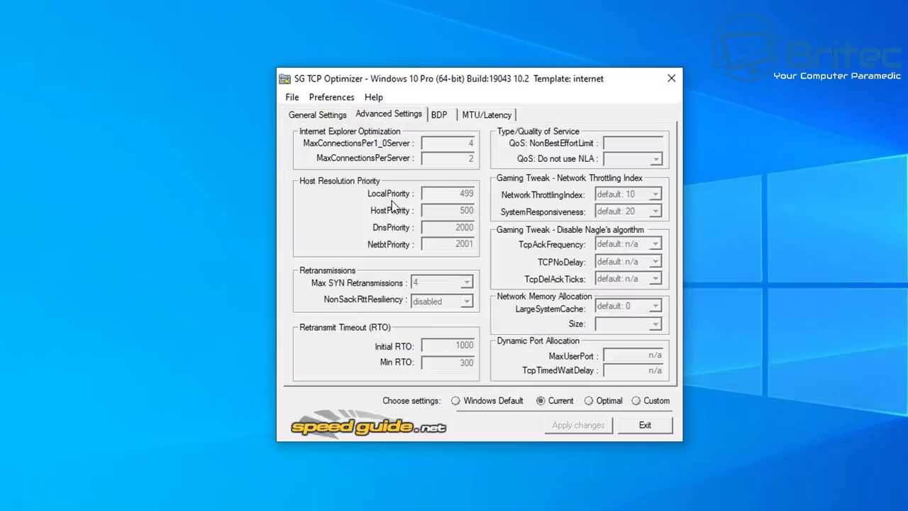
{"action": "mouse_move", "coordinate": [398, 214]}
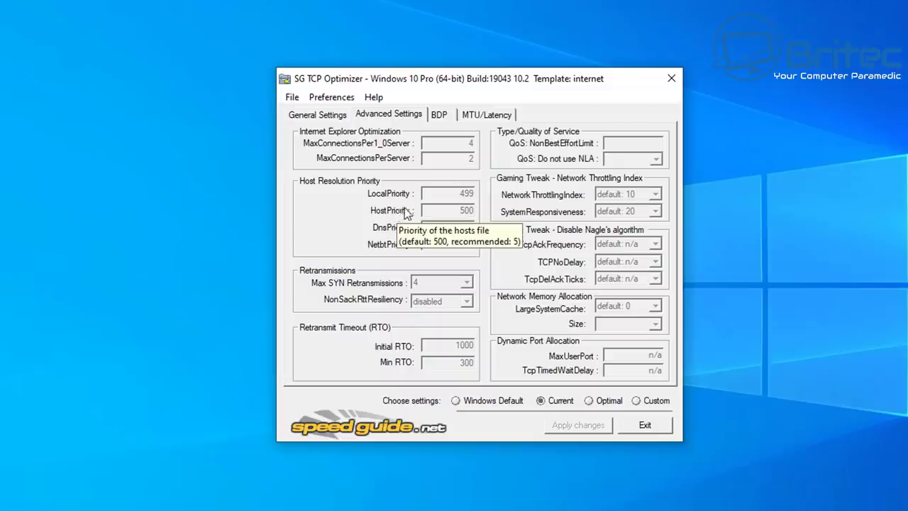
{"action": "left_click", "coordinate": [475, 118]}
{"action": "left_click", "coordinate": [437, 121]}
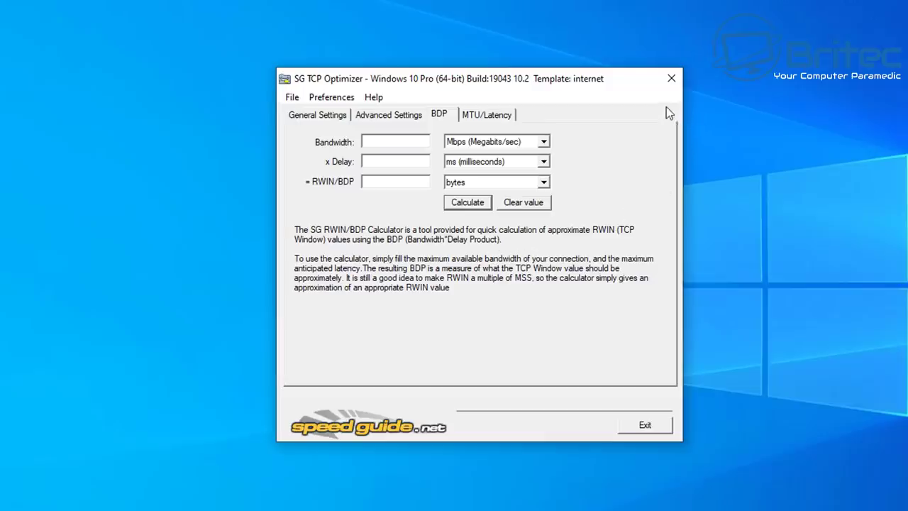
{"action": "left_click", "coordinate": [670, 80]}
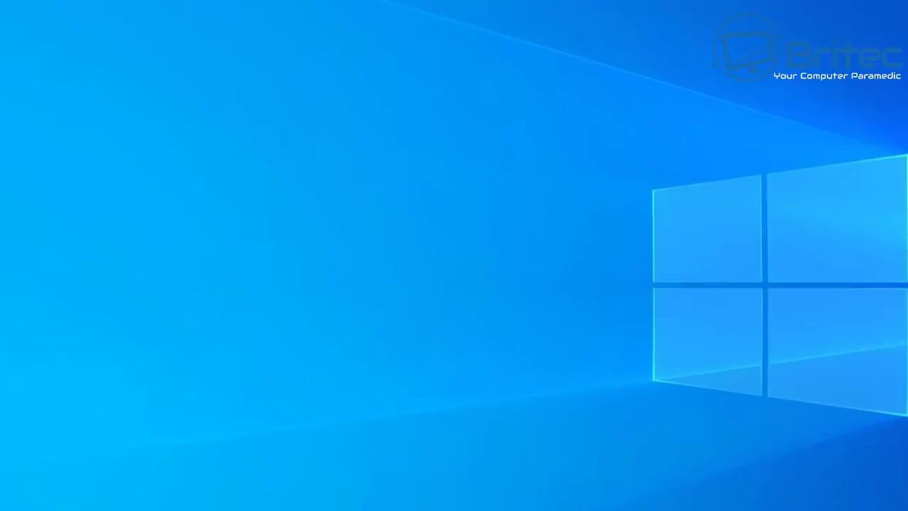